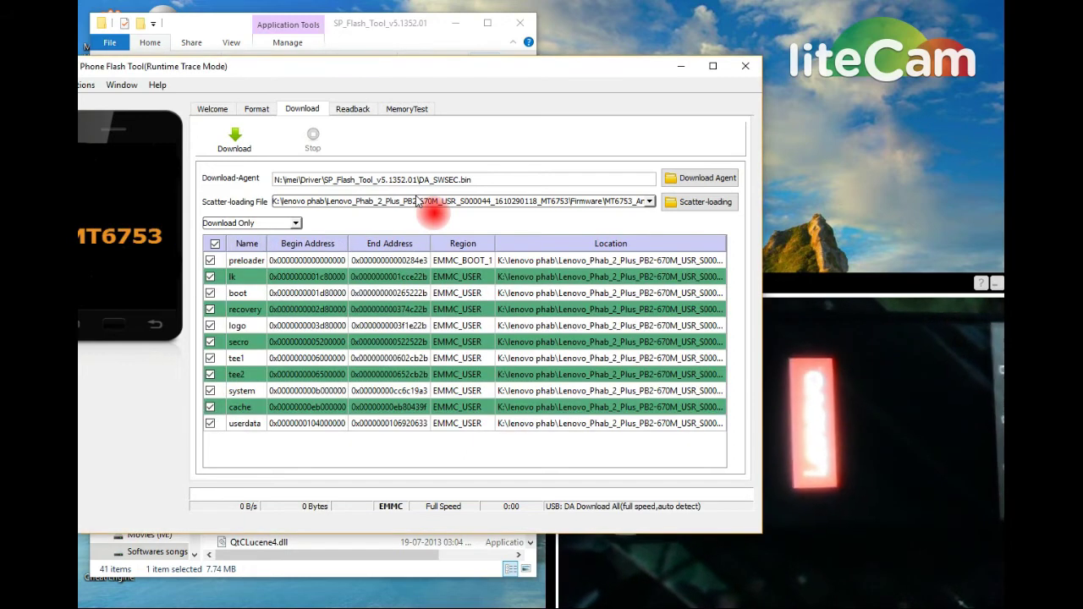
- Check the version information of the flash tool that is already open and close the dialog
left_click(157, 85)
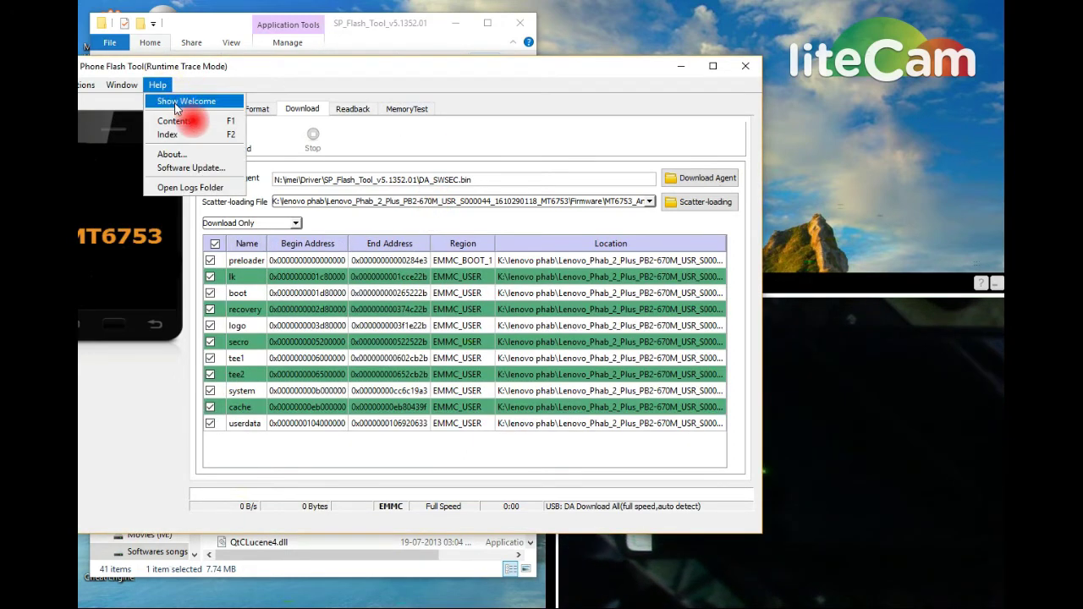
left_click(172, 154)
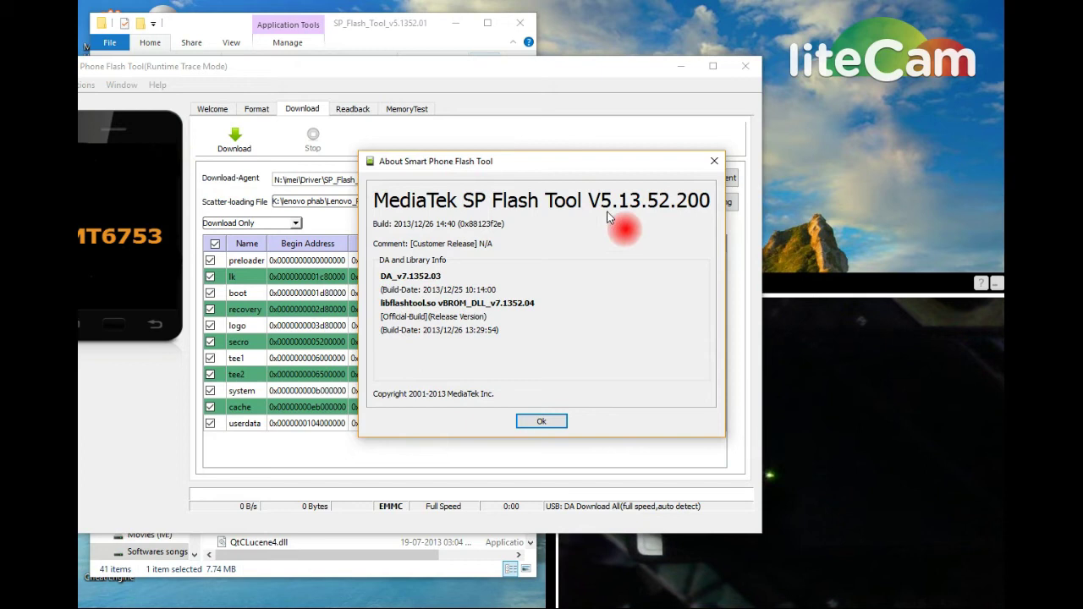
left_click(548, 422)
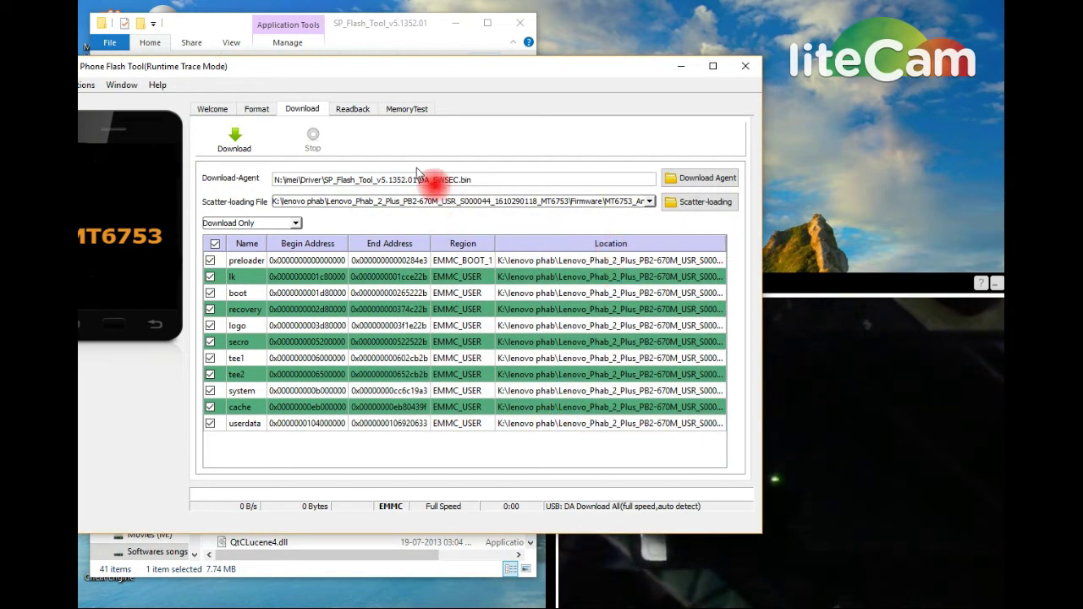
- Try to flash all listed partitions with the flash tool from SP_Flash_Tool_v5.1352.01, and close that tool
left_click(233, 148)
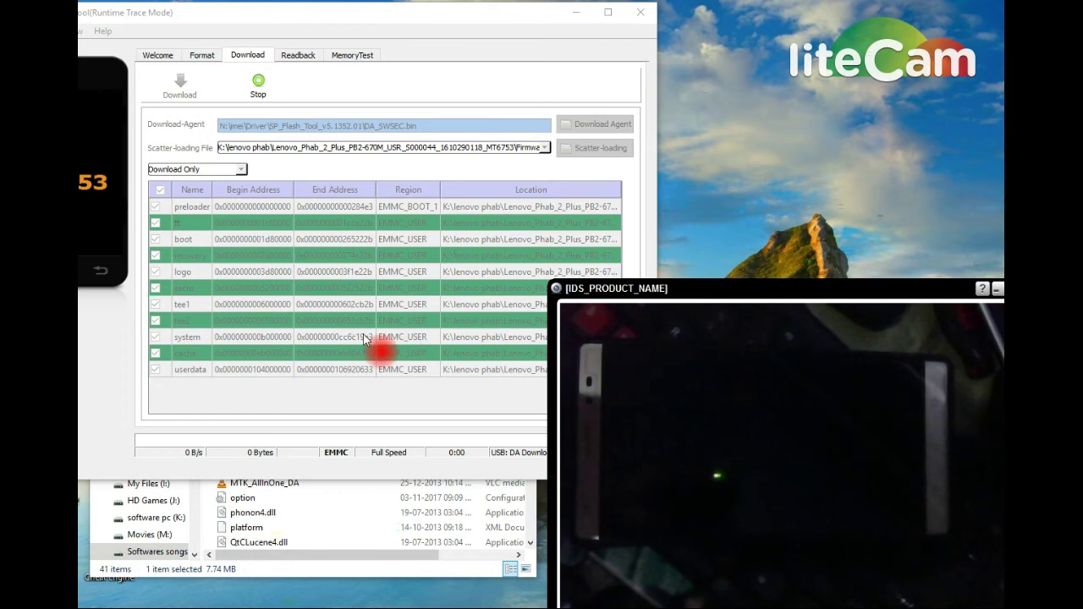
left_click_drag(273, 154, 488, 207)
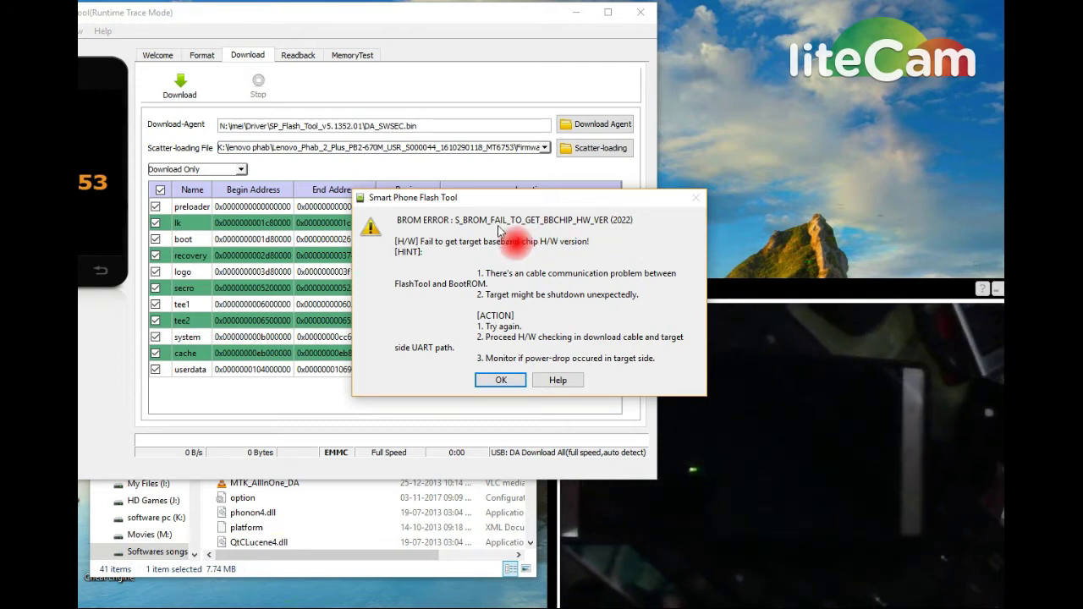
left_click(501, 381)
left_click(642, 15)
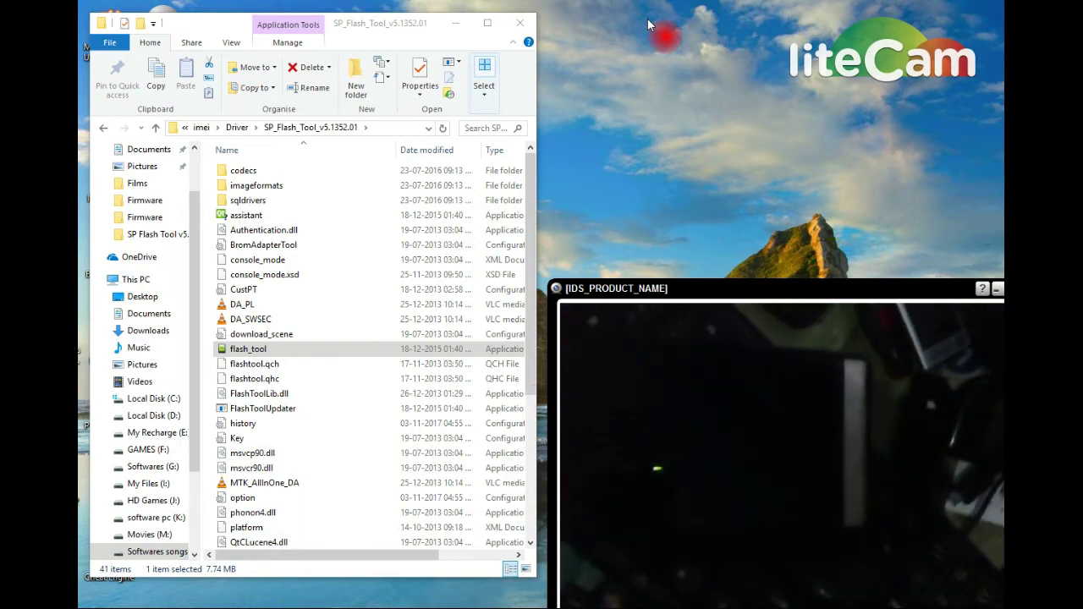
- Open the "lenovo phab" folder on the software pc (K:) drive
left_click(103, 128)
left_click(104, 128)
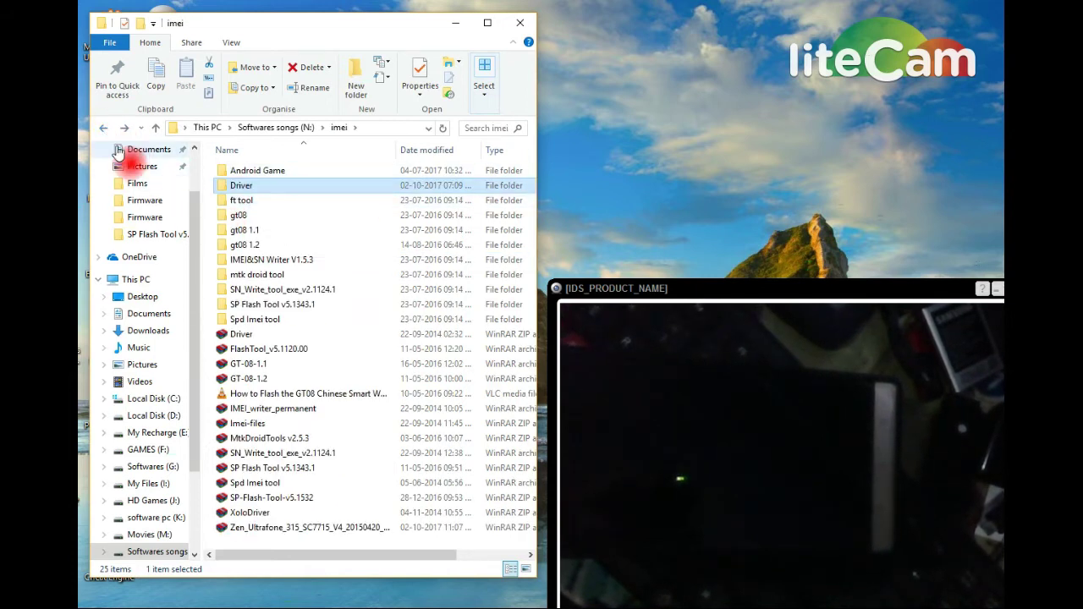
left_click(152, 517)
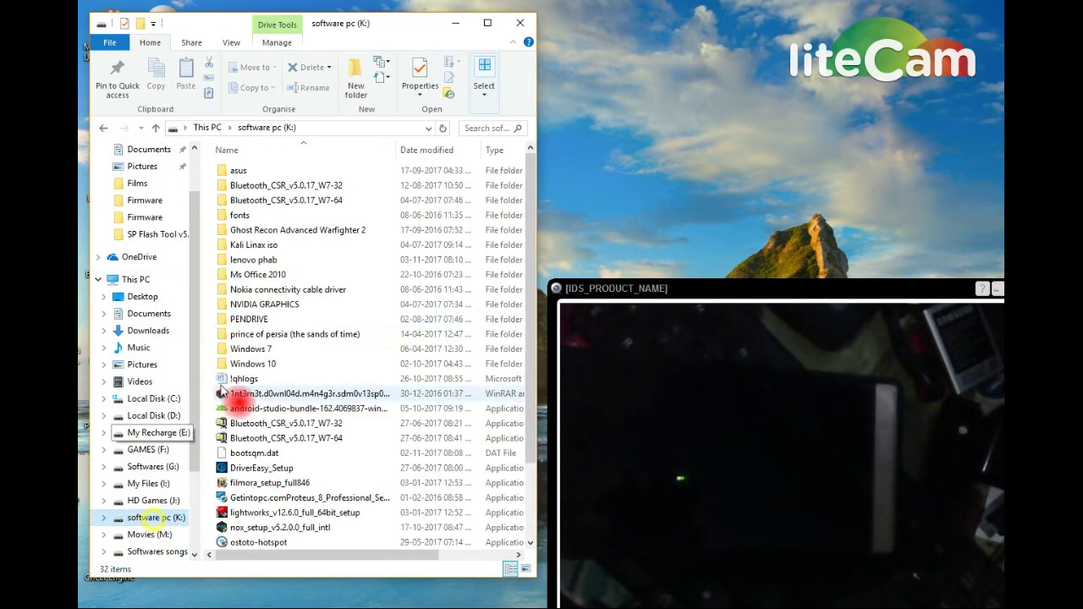
left_click(251, 259)
double_click(252, 260)
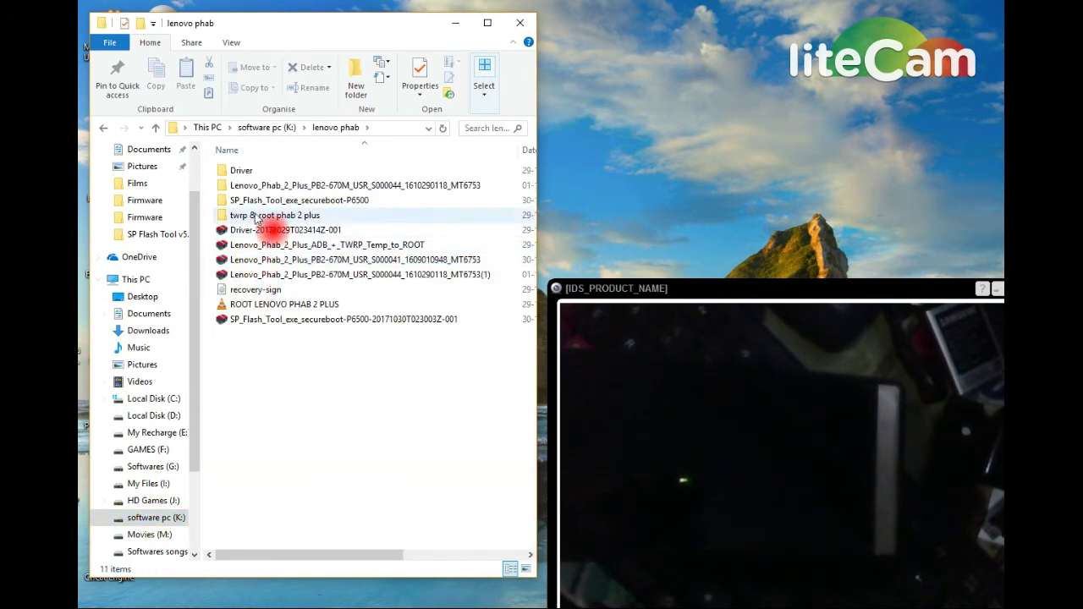
double_click(261, 186)
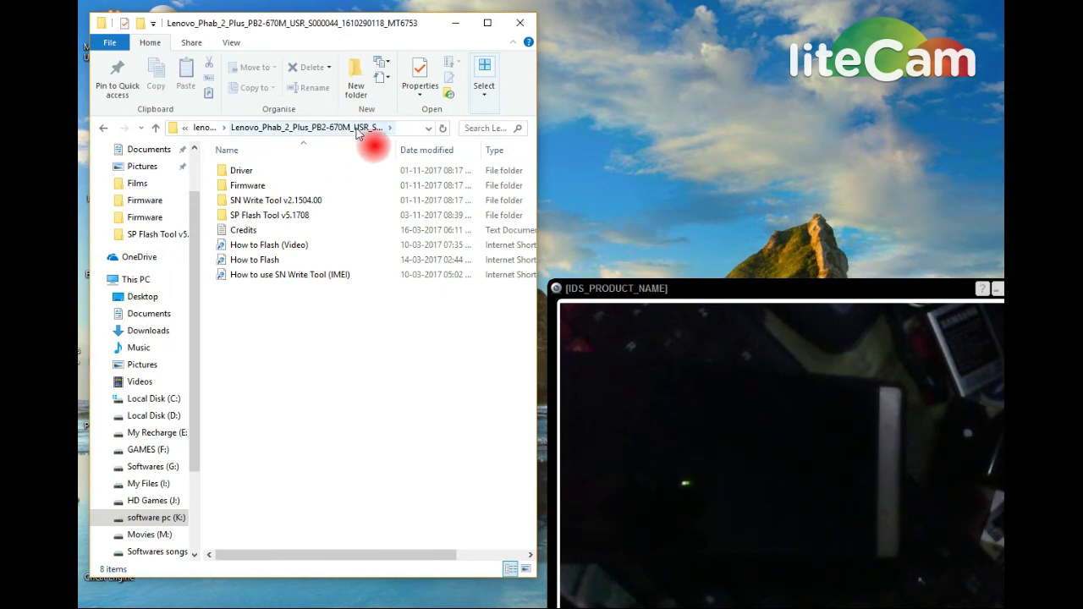
left_click(103, 128)
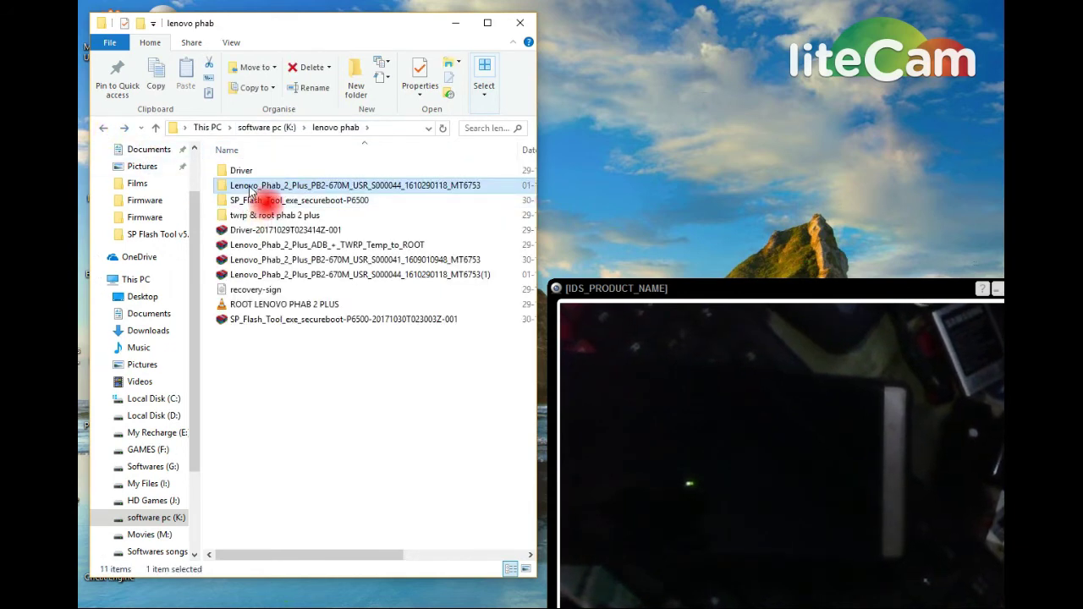
double_click(375, 186)
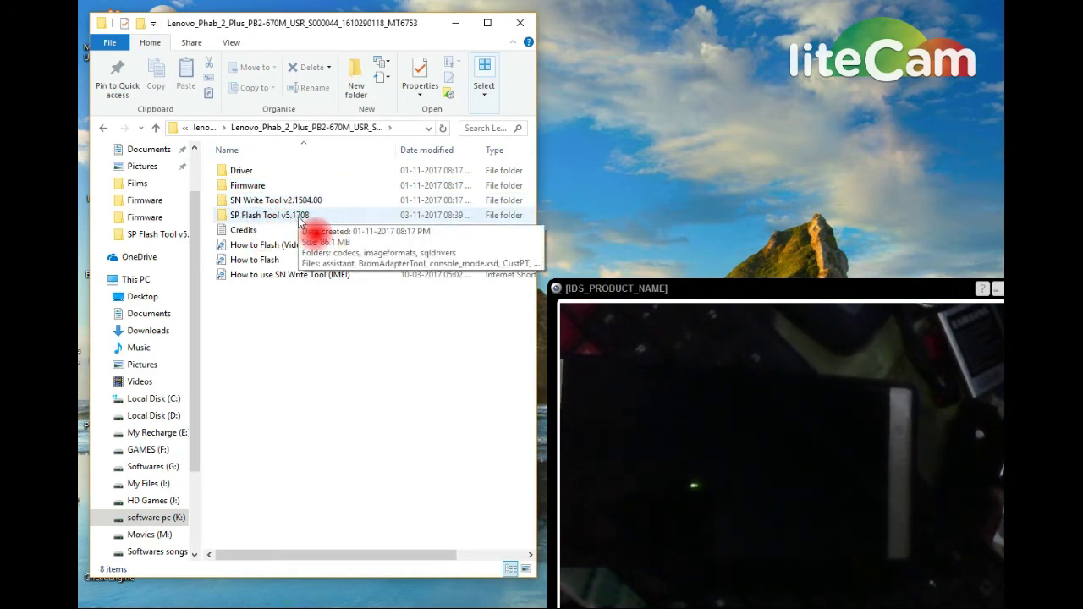
double_click(303, 218)
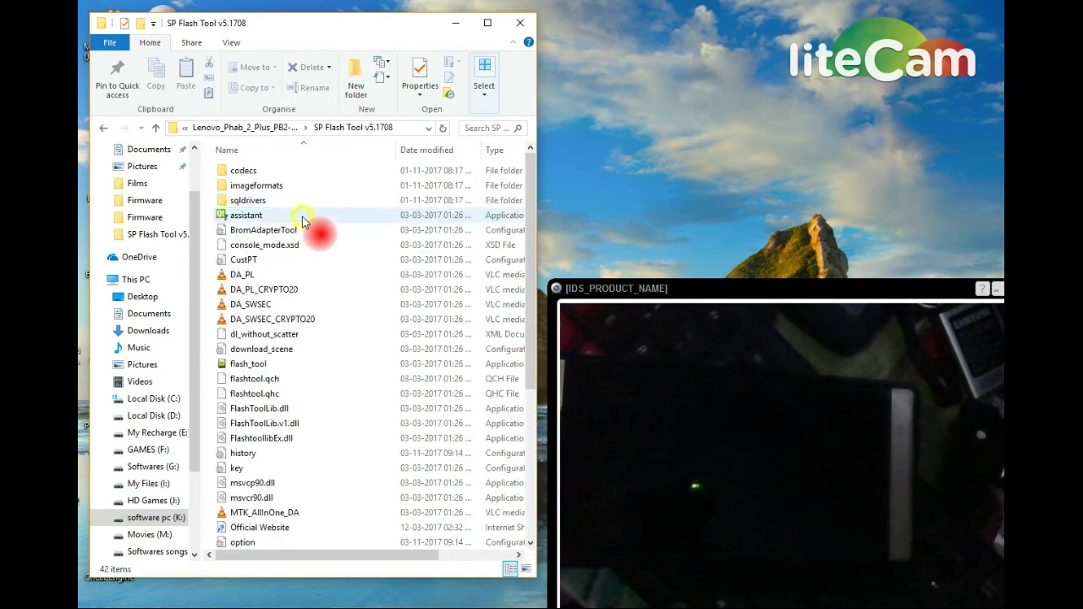
left_click(253, 365)
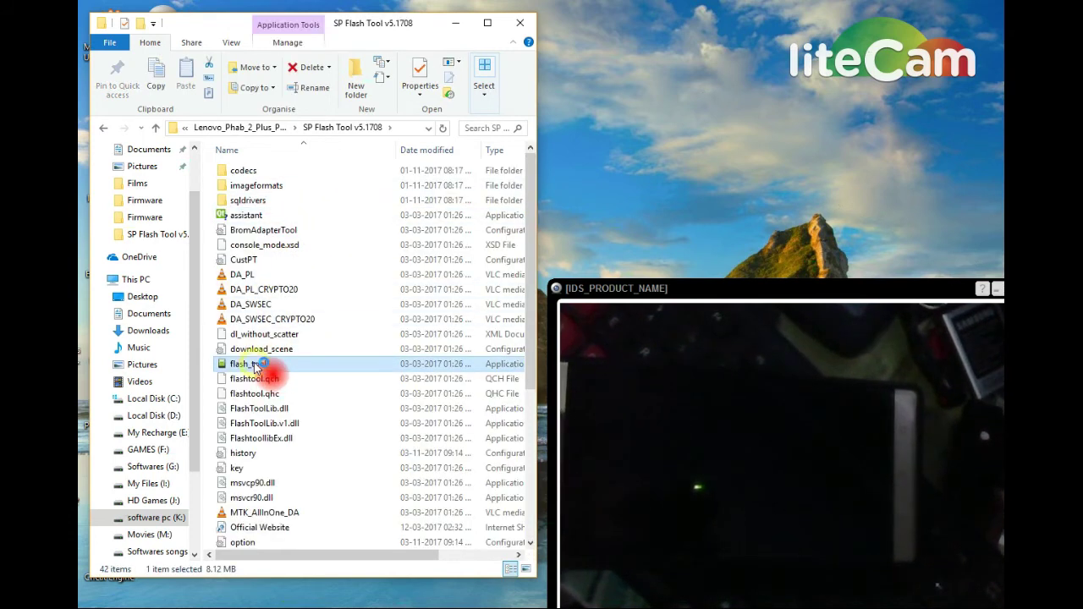
double_click(254, 366)
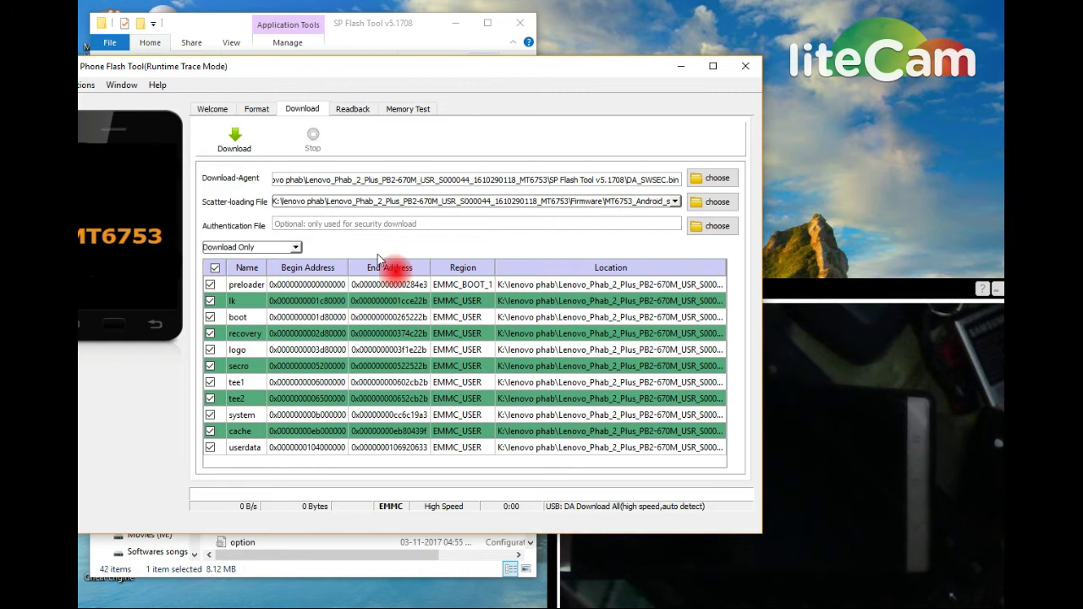
- Check the version information of the flash tool launched from the firmware folder
left_click(157, 85)
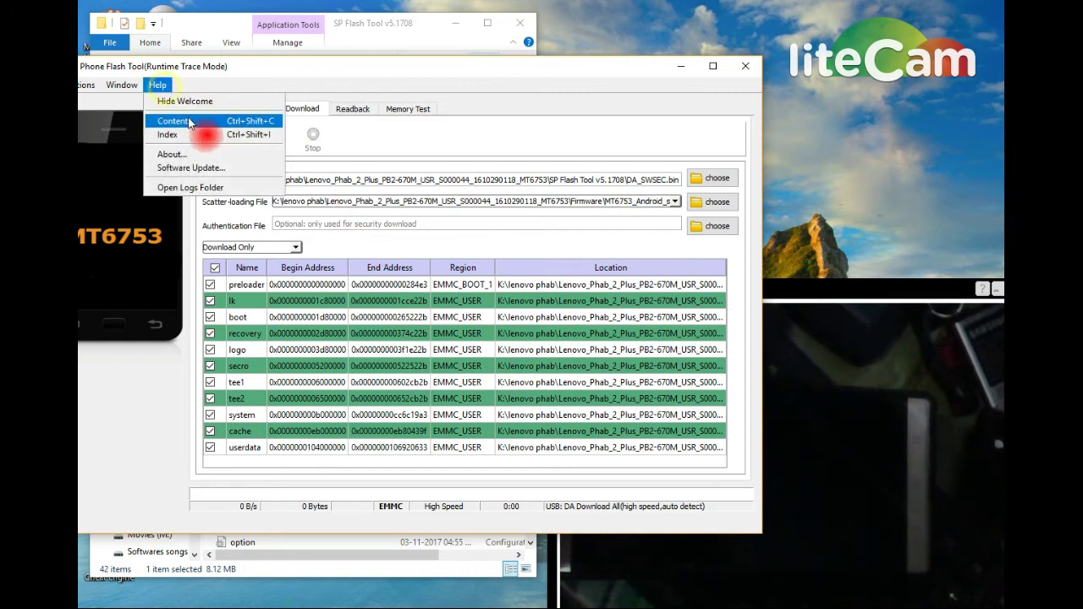
left_click(182, 156)
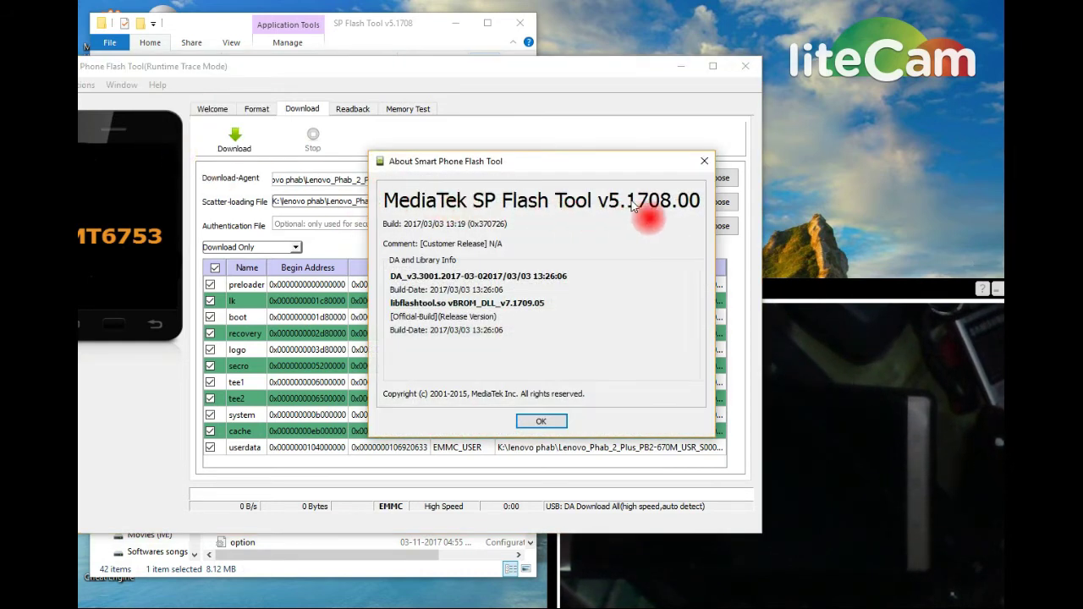
left_click(541, 422)
- Try to flash all listed partitions with the flash tool from SP Flash Tool v5.1708, and close that tool
left_click(236, 139)
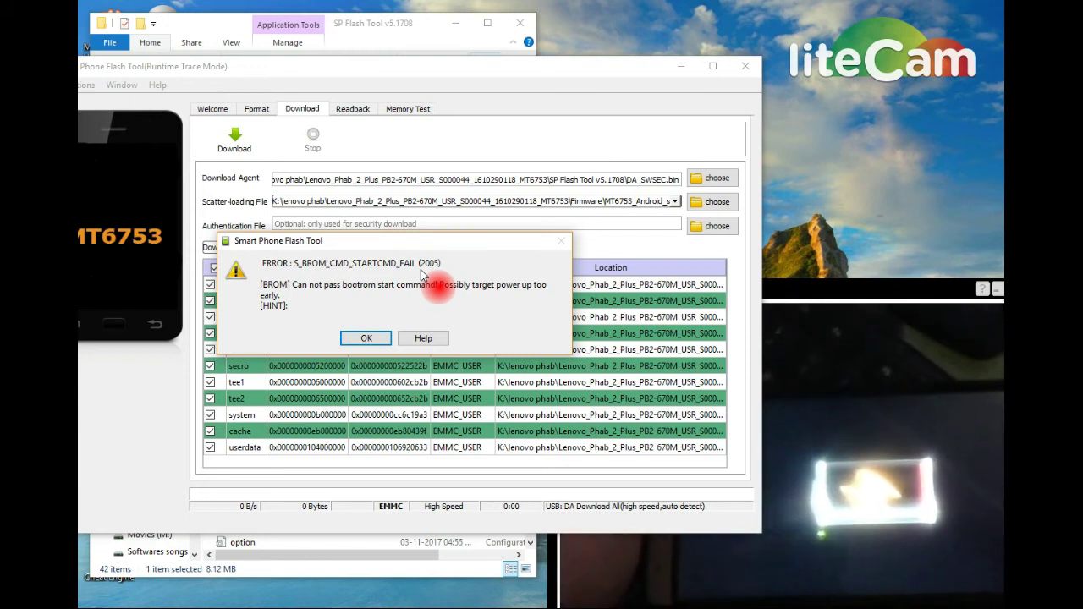
left_click(378, 342)
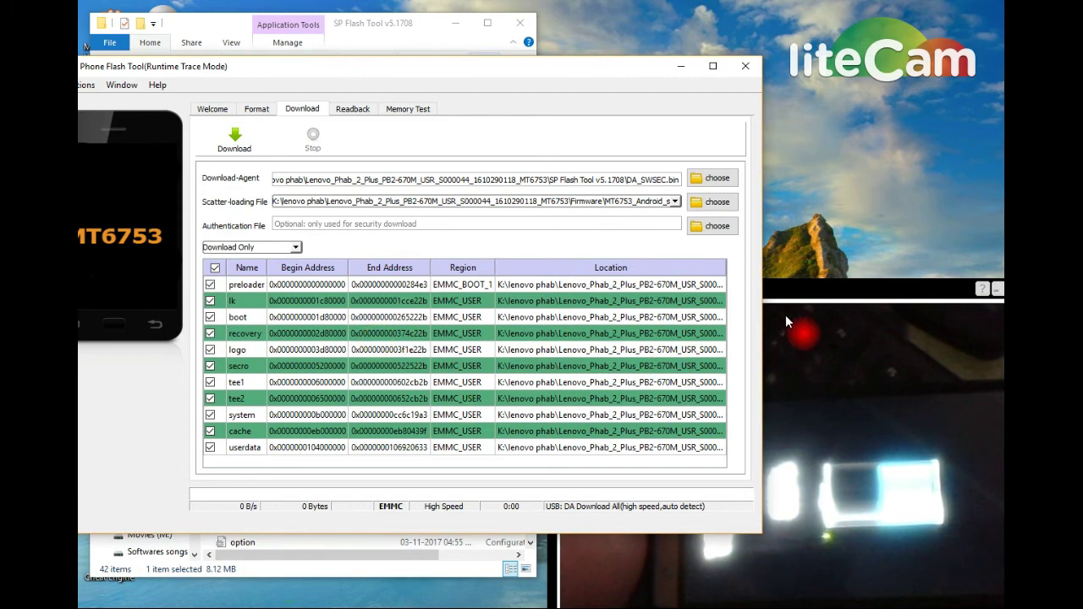
left_click(795, 290)
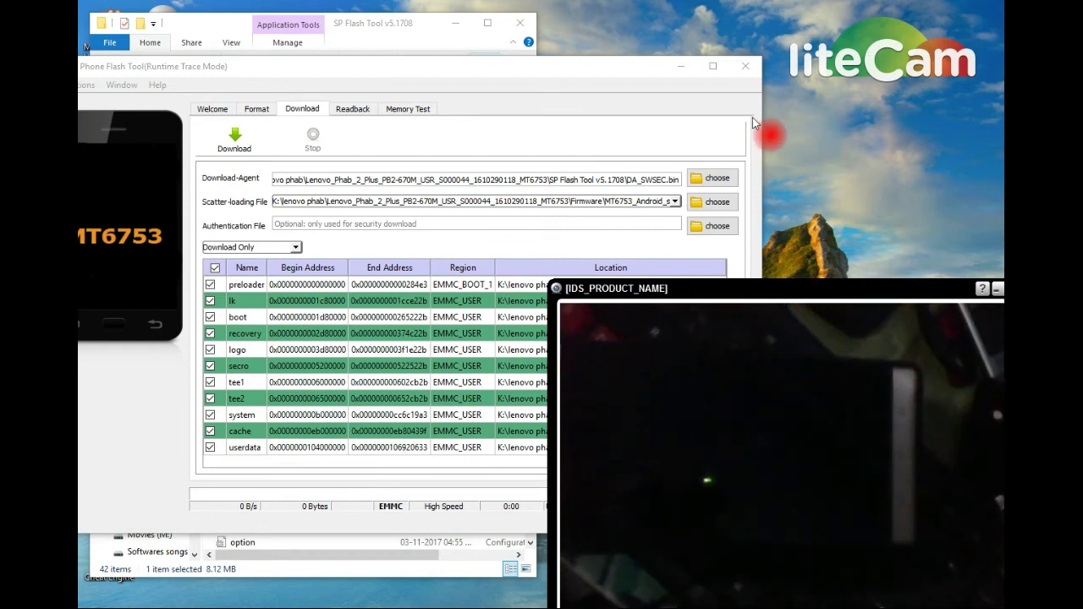
left_click(745, 66)
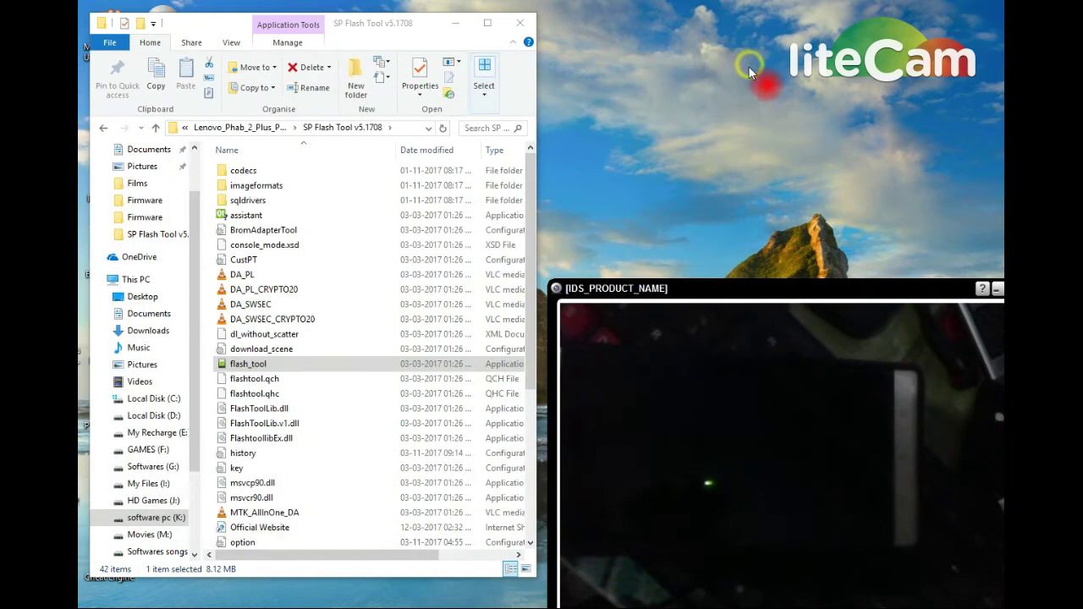
- Return to the "lenovo phab" folder and launch flash_tool from the SP_Flash_Tool_exe_secureboot-P6500 folder
left_click(104, 128)
left_click(104, 129)
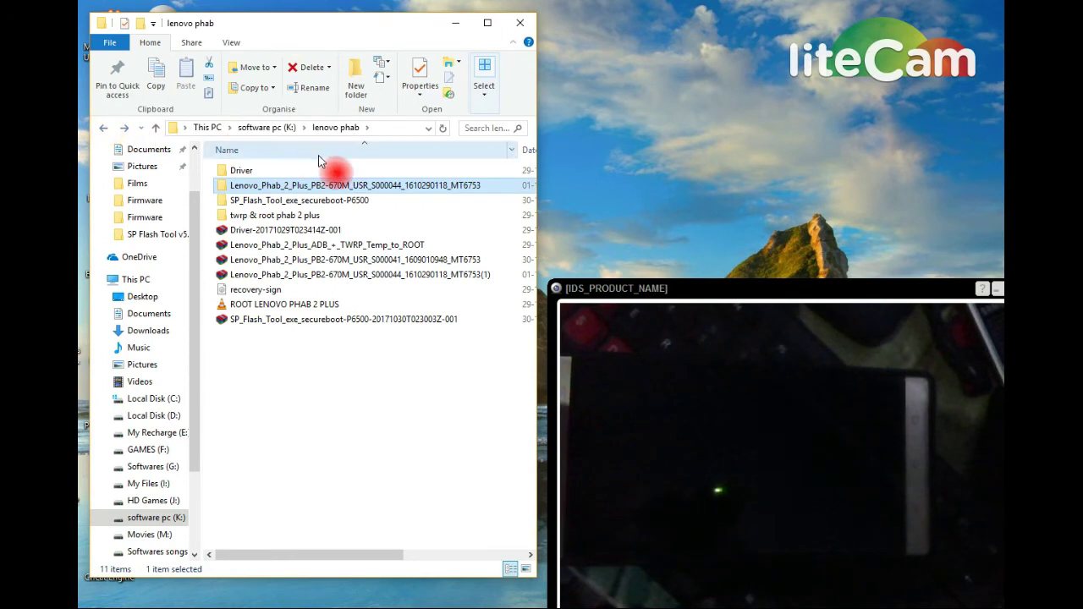
double_click(324, 200)
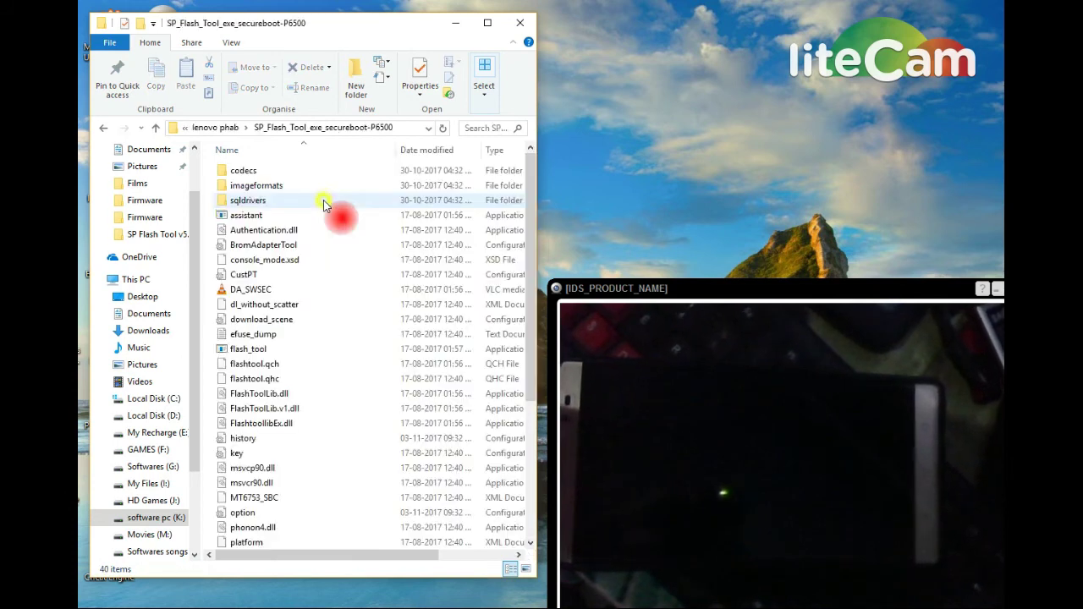
double_click(238, 352)
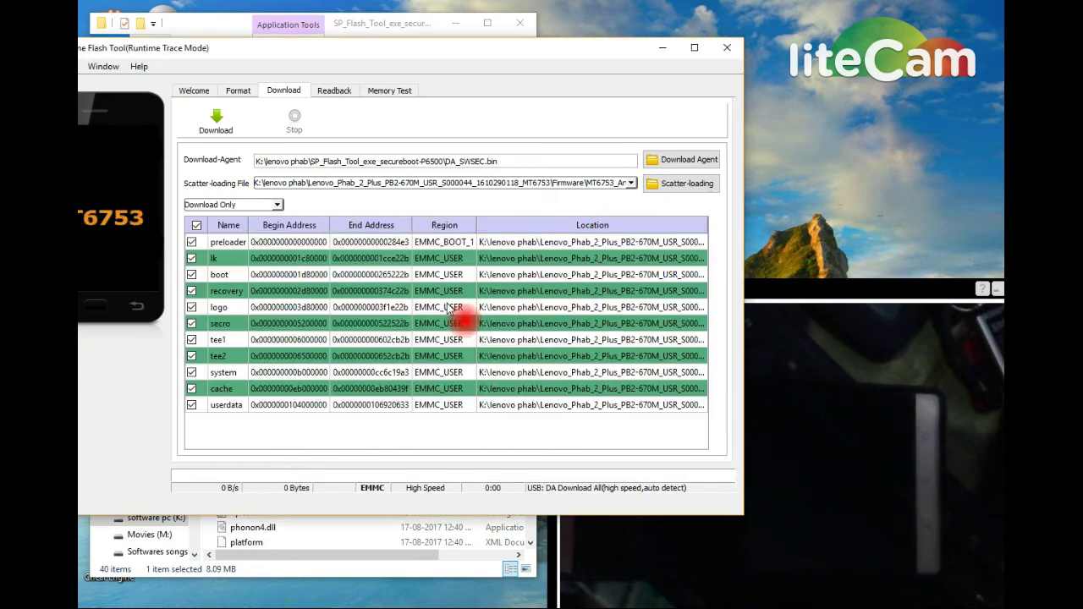
- Check the version information of the secureboot-P6500 flash tool and close the dialog
left_click(138, 66)
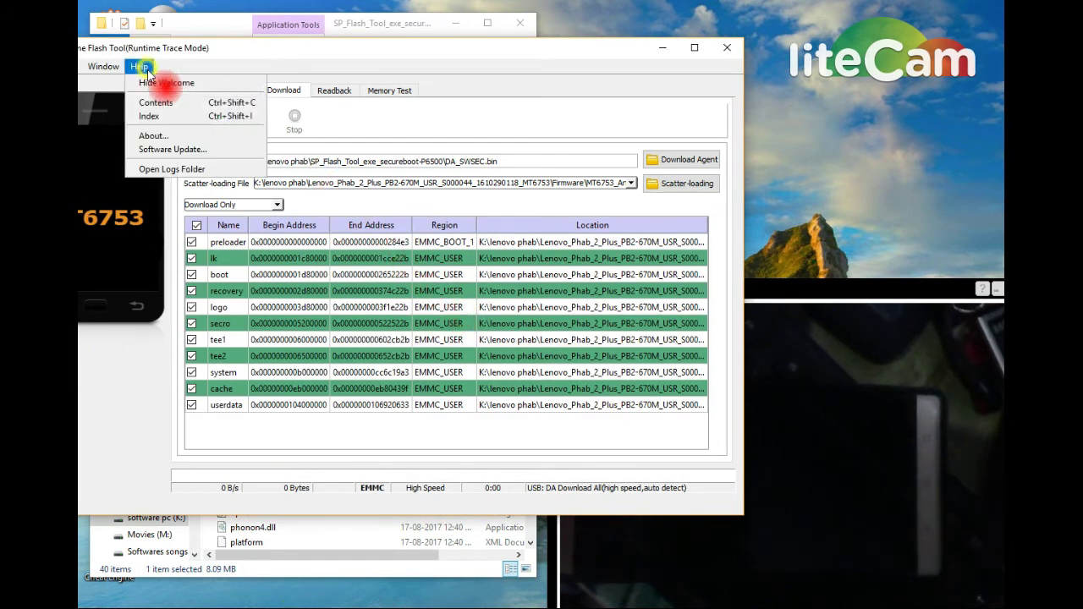
left_click(154, 136)
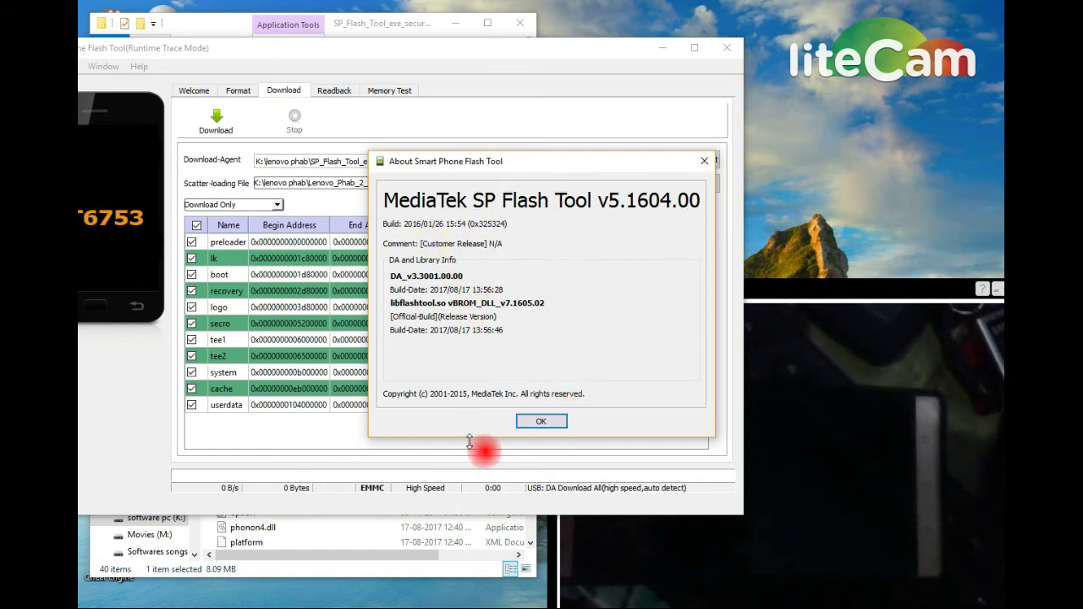
left_click(527, 424)
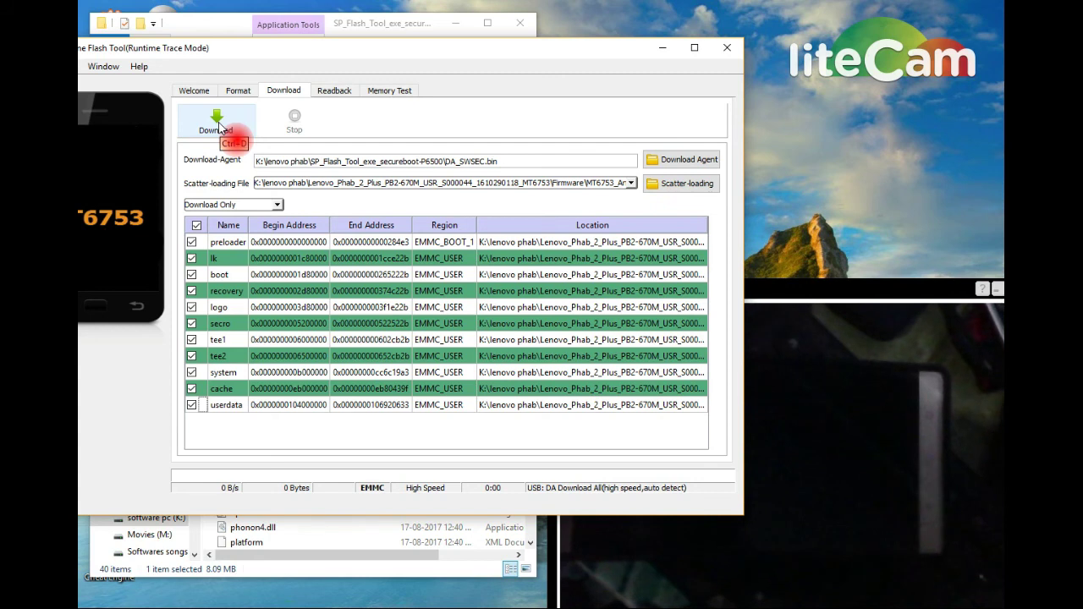
- Start the Download Only flash of all listed partitions with the secureboot-P6500 tool and keep its window in front
left_click(219, 126)
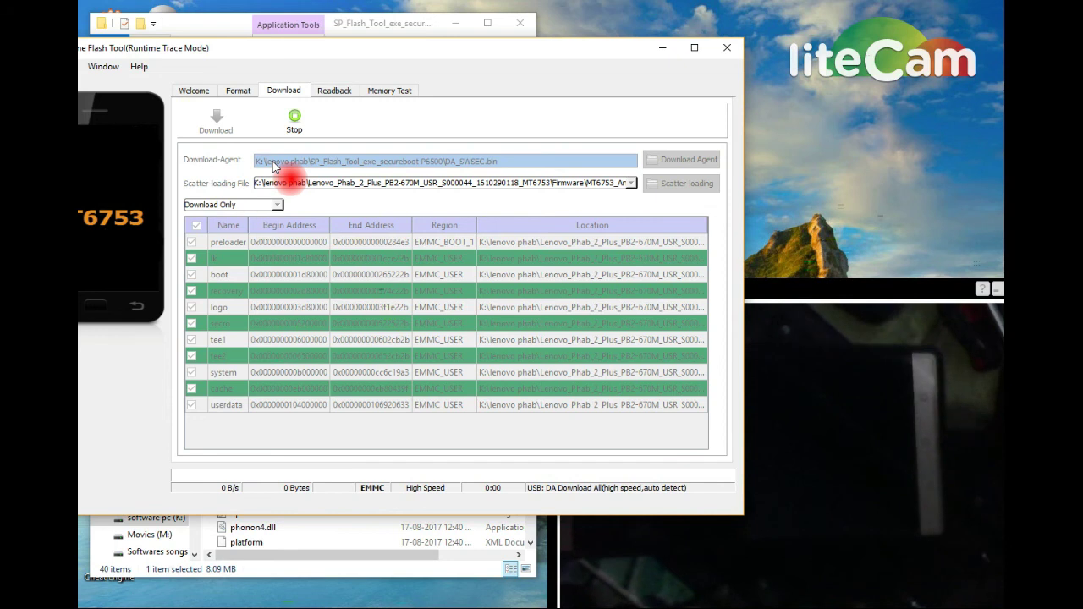
left_click(802, 289)
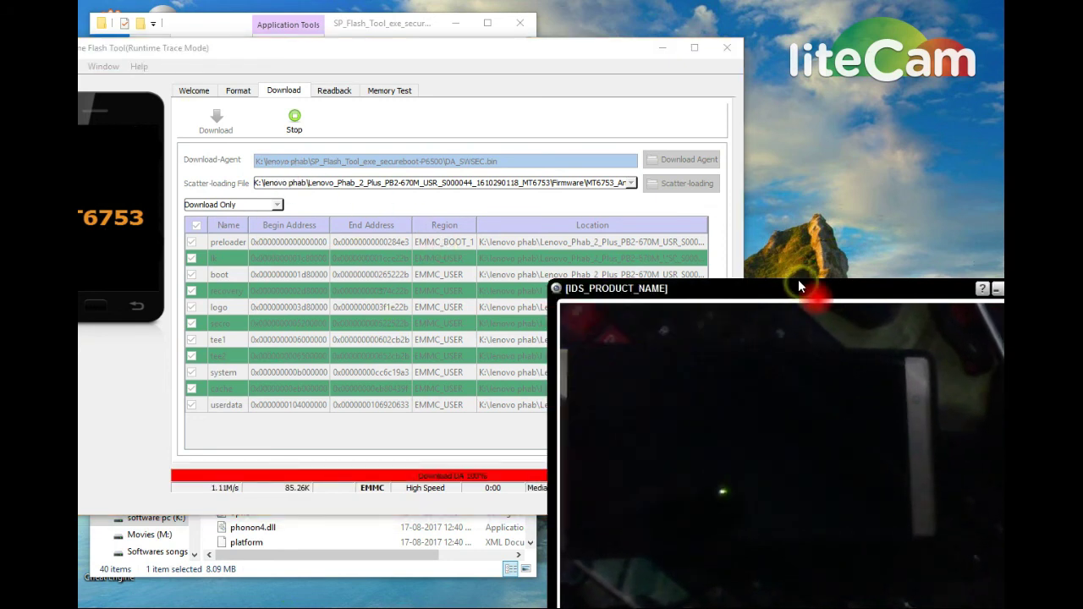
left_click(616, 59)
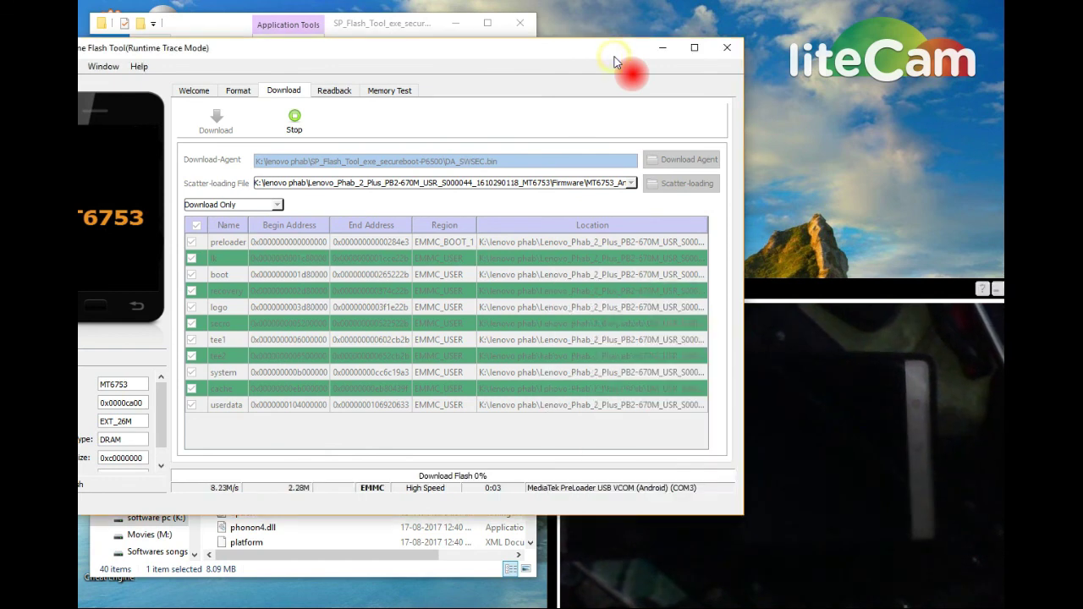